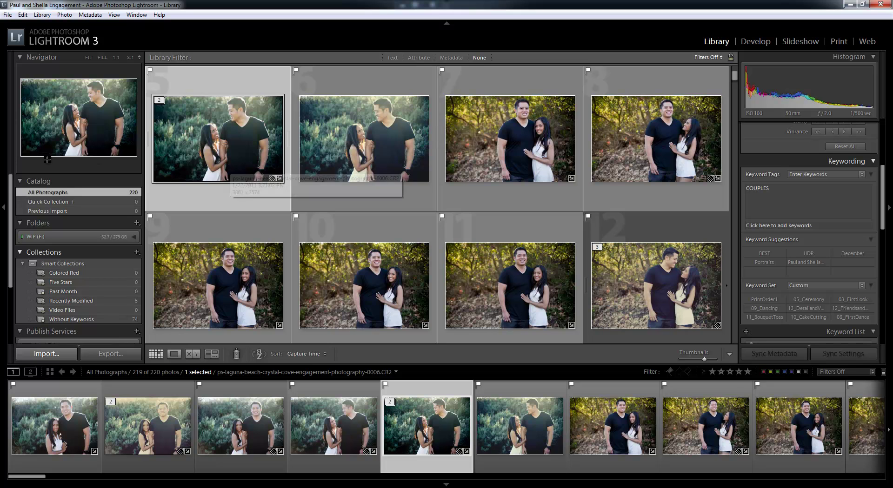
Step: Hide and restore the left panel, then narrow it and widen the right panel around the grid
click(6, 168)
click(6, 167)
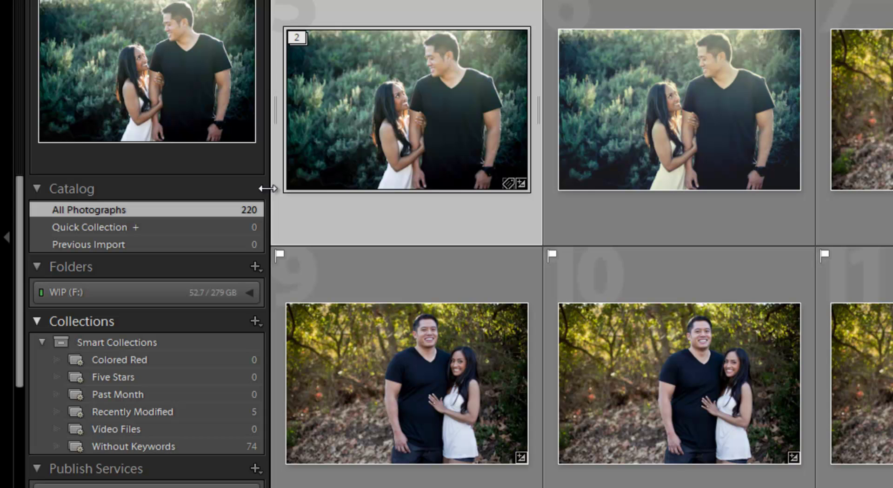
drag(267, 188, 393, 172)
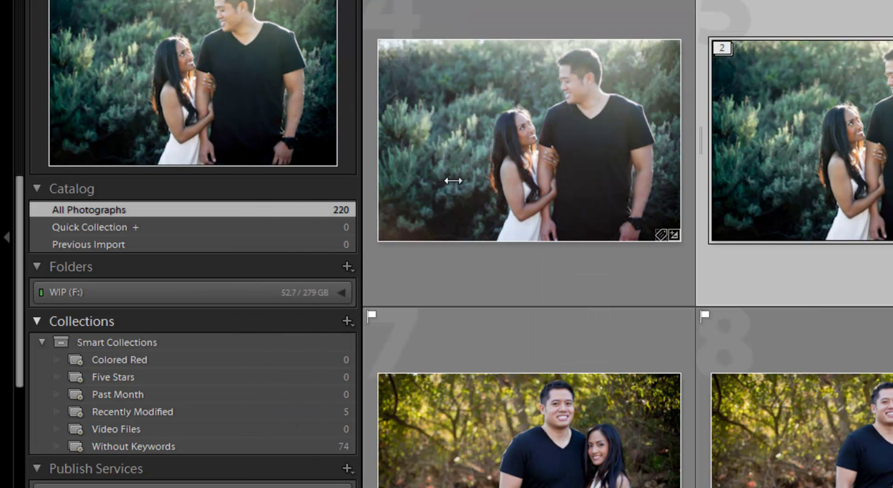
drag(453, 181, 269, 193)
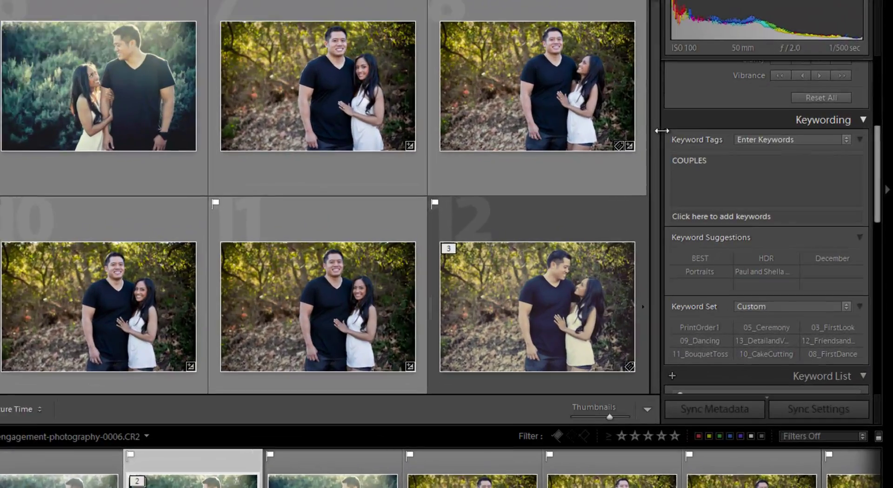
drag(652, 132, 665, 153)
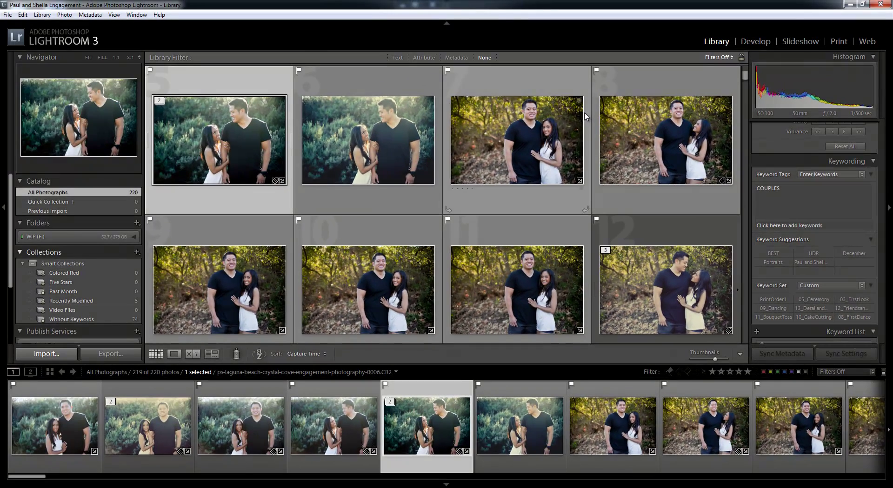
Step: Open photo 0006 in Loupe view, resize the left panel and shrink the filmstrip thumbnails
double_click(201, 148)
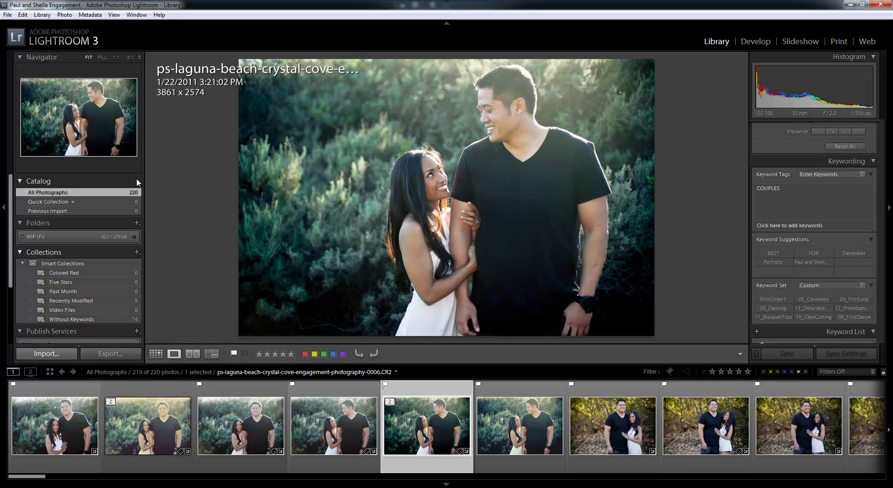
drag(143, 175, 191, 177)
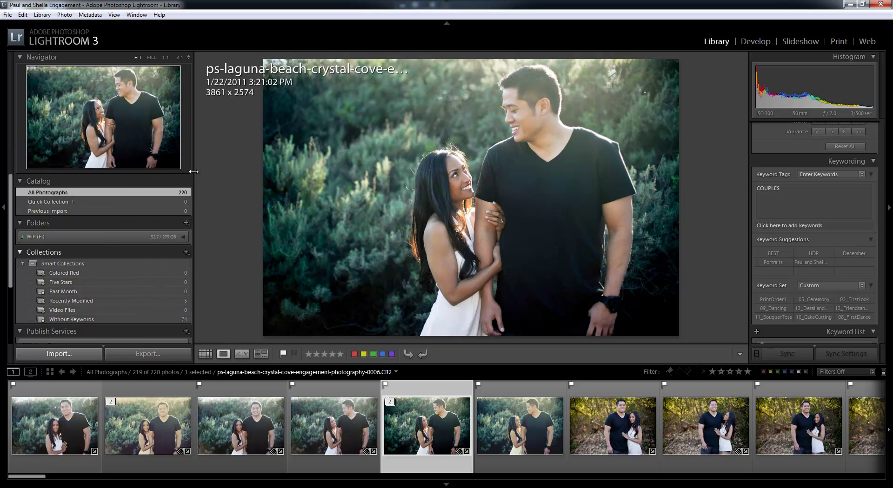
drag(204, 171, 133, 181)
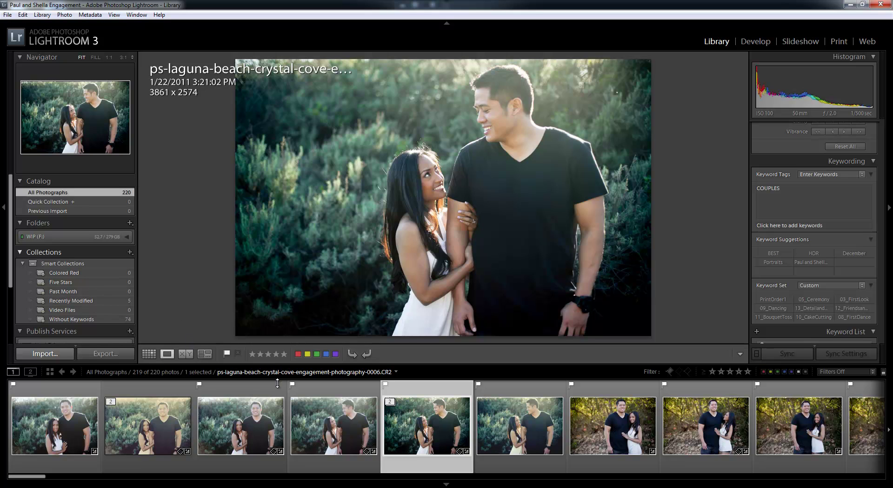
drag(434, 364, 446, 347)
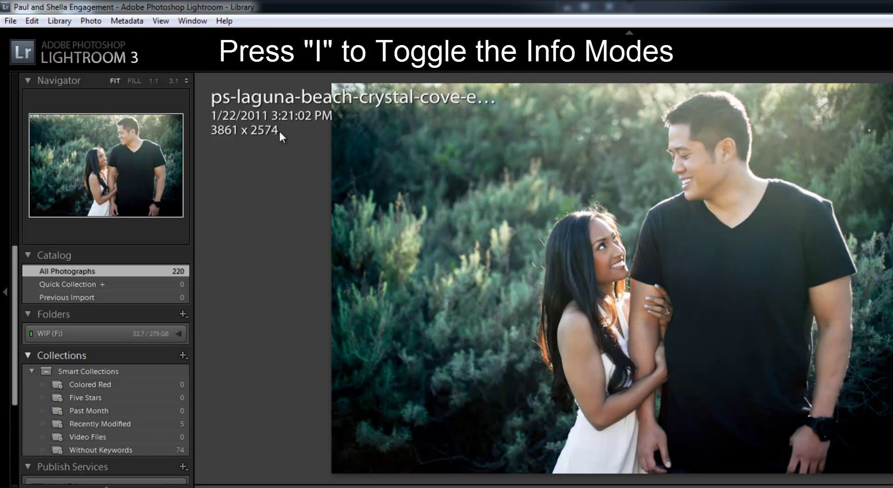
Step: Cycle the loupe overlay through exposure and lens info, off, then back to file name and date
key(i)
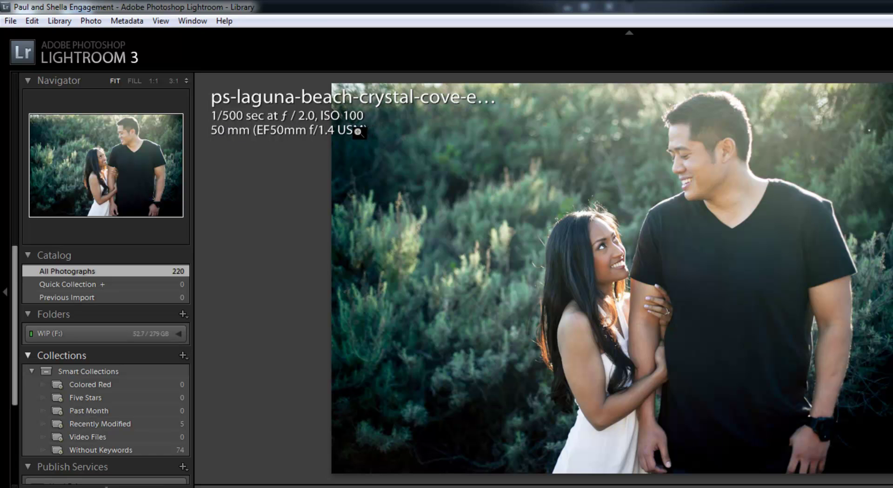
key(i)
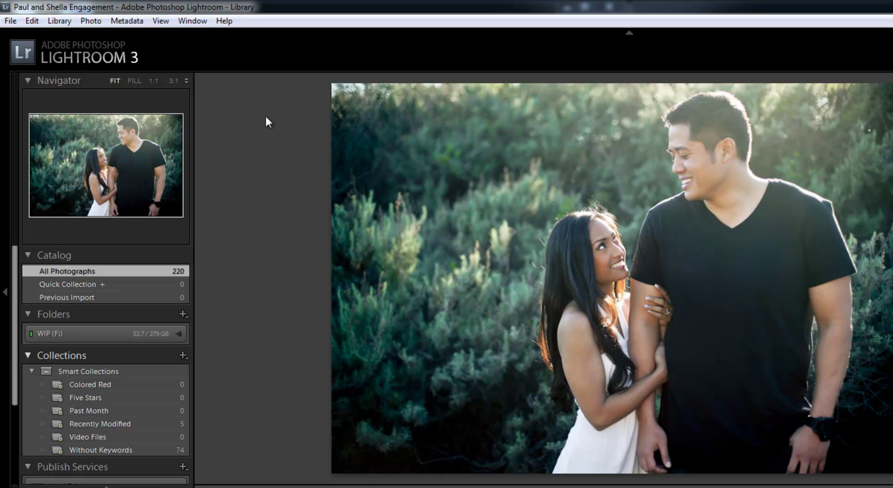
key(i)
click(160, 21)
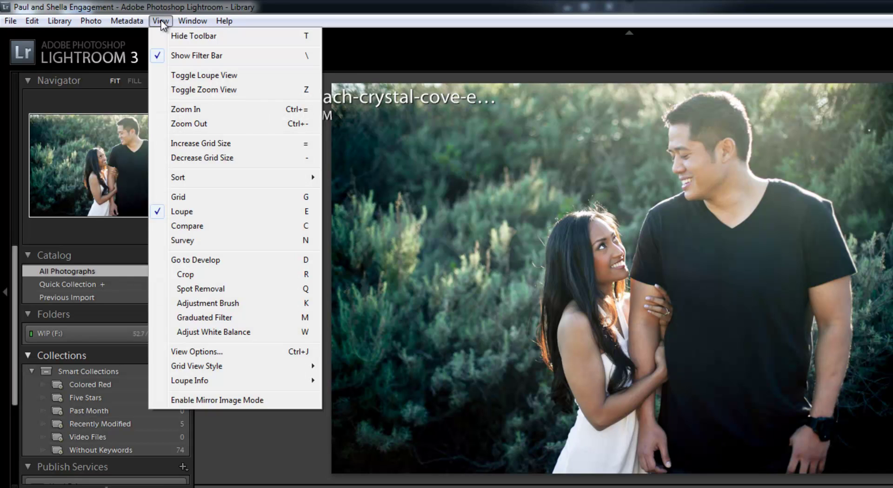
Step: Inspect the Loupe View tab's overlay line choices, keeping File Name and the Info 1 set unchanged
click(198, 352)
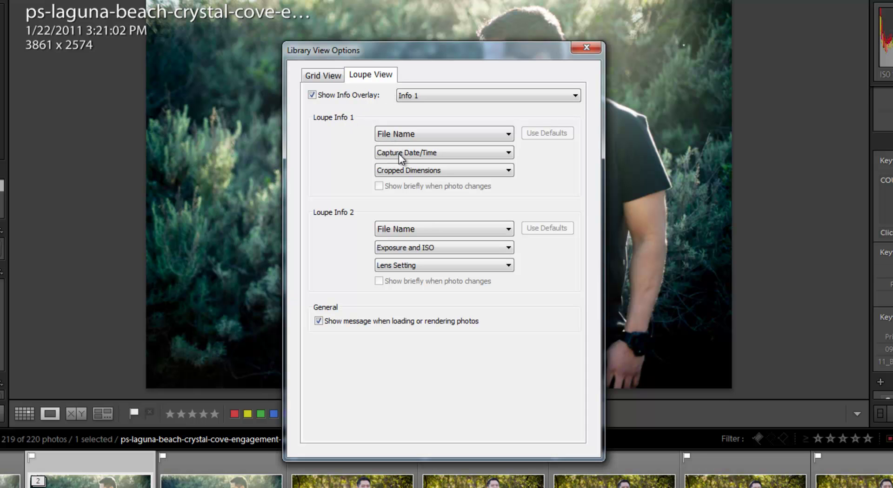
click(407, 135)
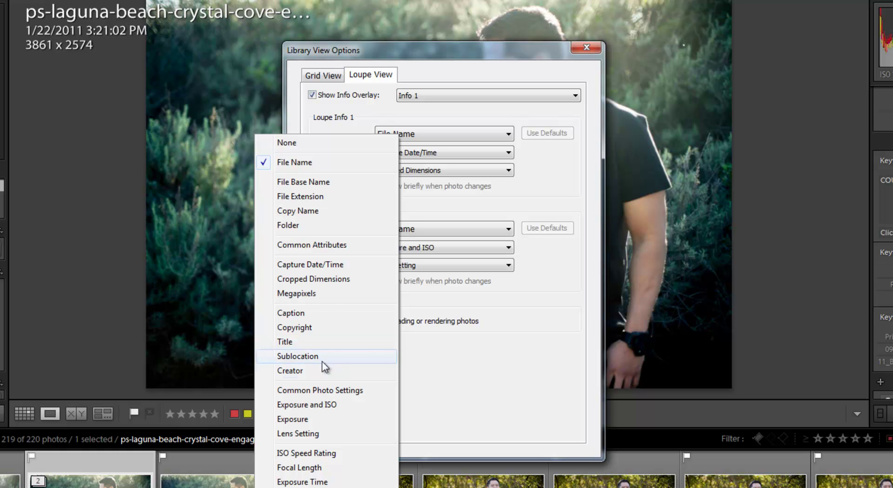
click(384, 162)
click(446, 153)
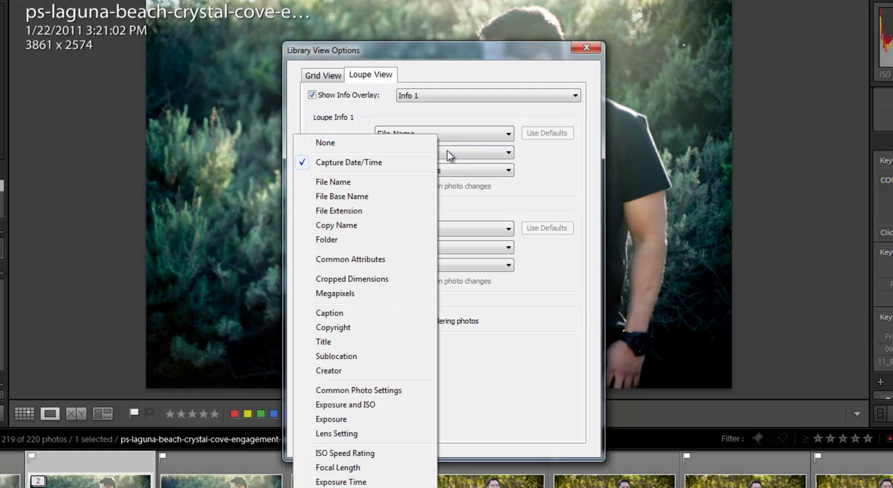
click(520, 171)
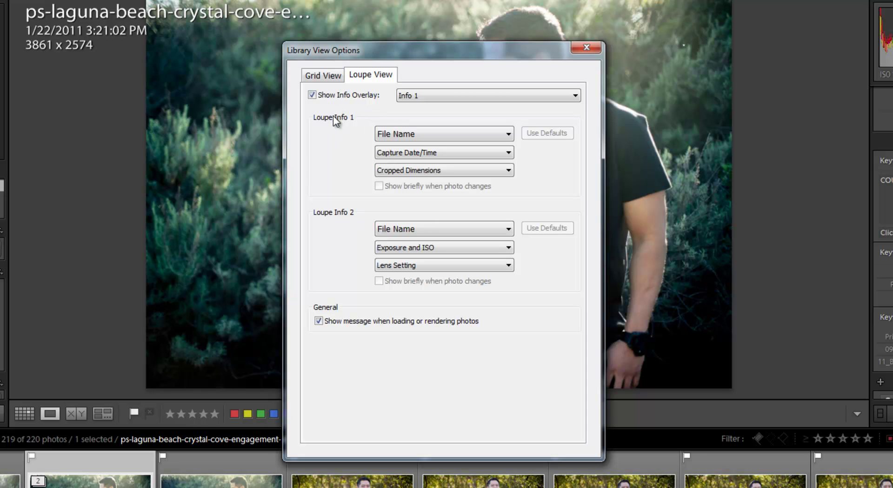
click(464, 95)
click(484, 95)
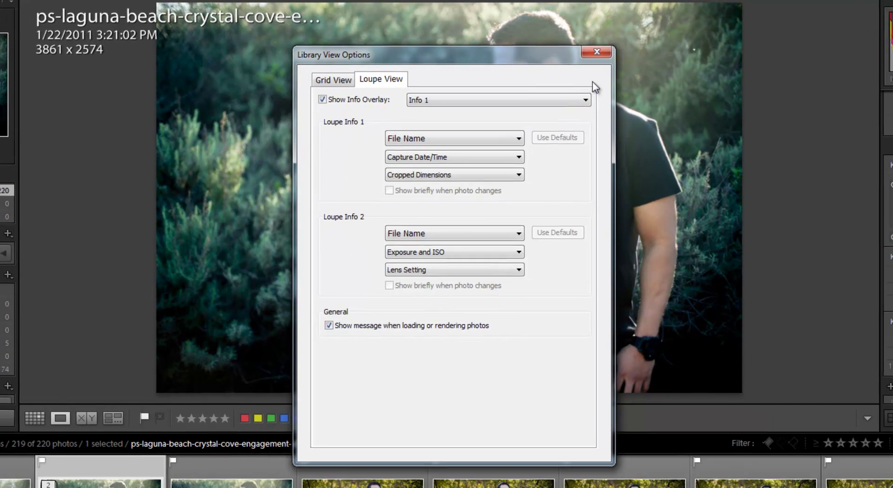
Step: Close View Options, cycle the loupe overlay to Info 2 exposure and lens details, then return to Grid view
click(586, 47)
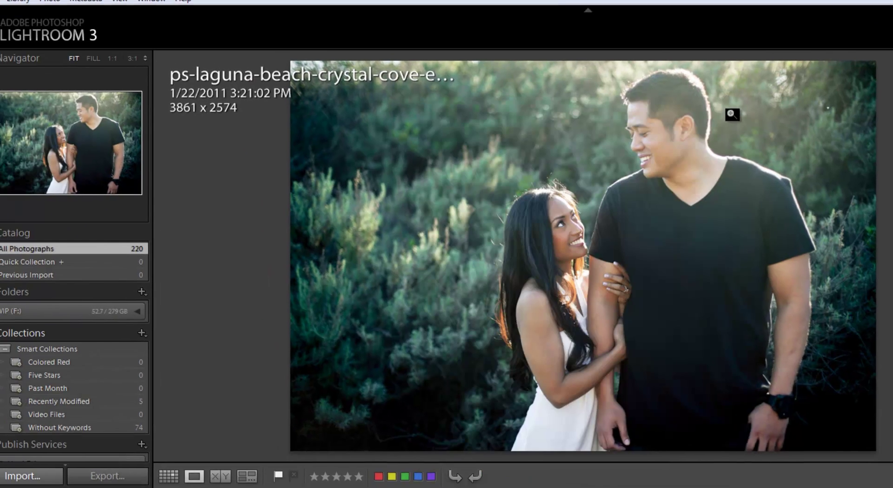
key(i)
key(i)
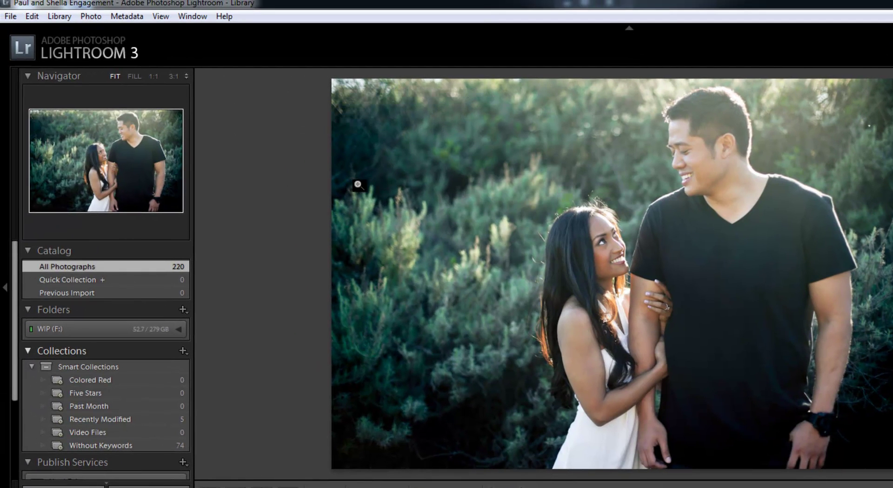
key(i)
key(i)
key(i)
key(i)
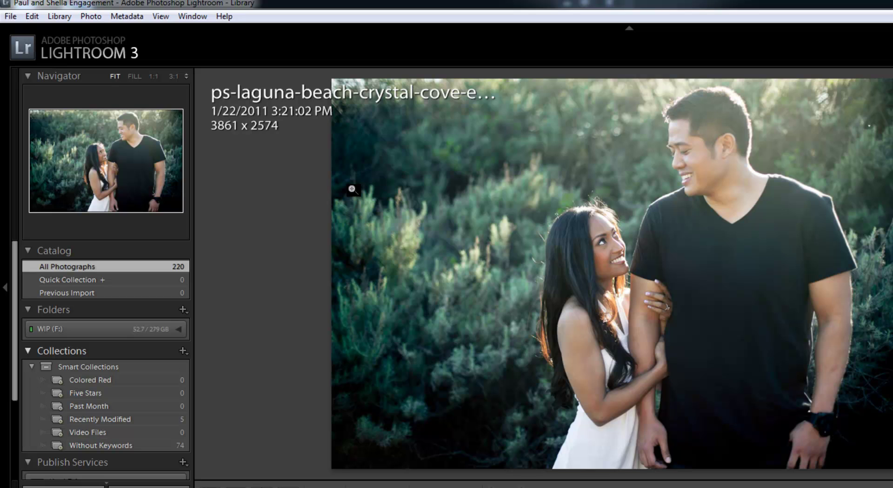
key(i)
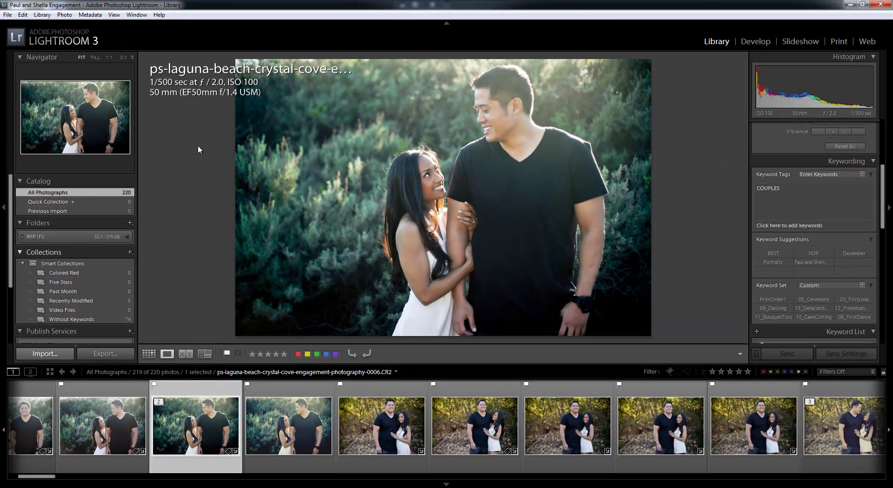
key(g)
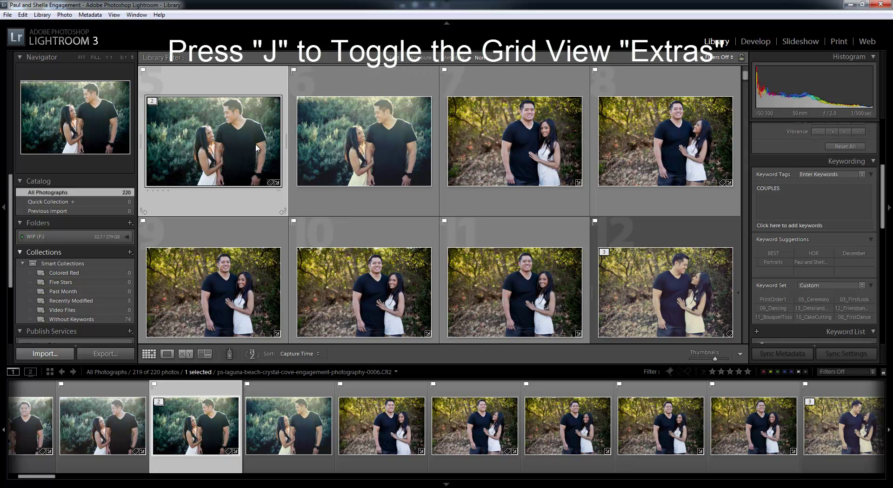
Step: Cycle the grid cell styles through off and compact to expanded cells showing file names
key(j)
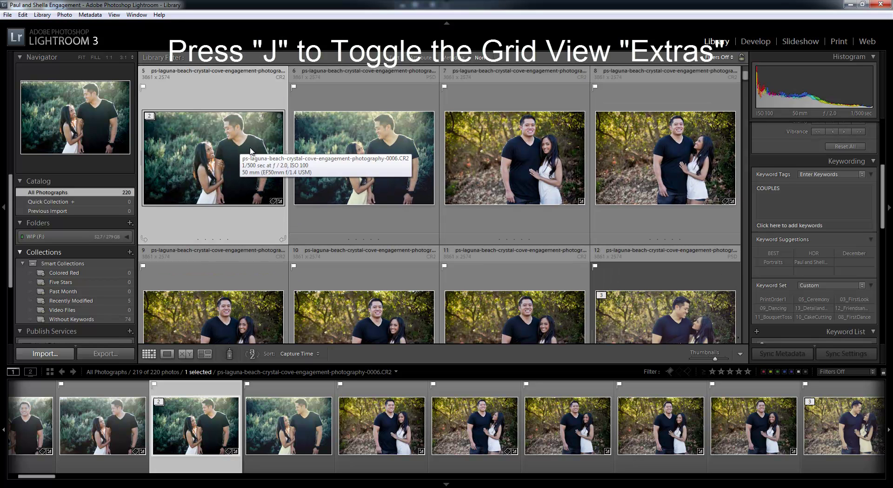
key(j)
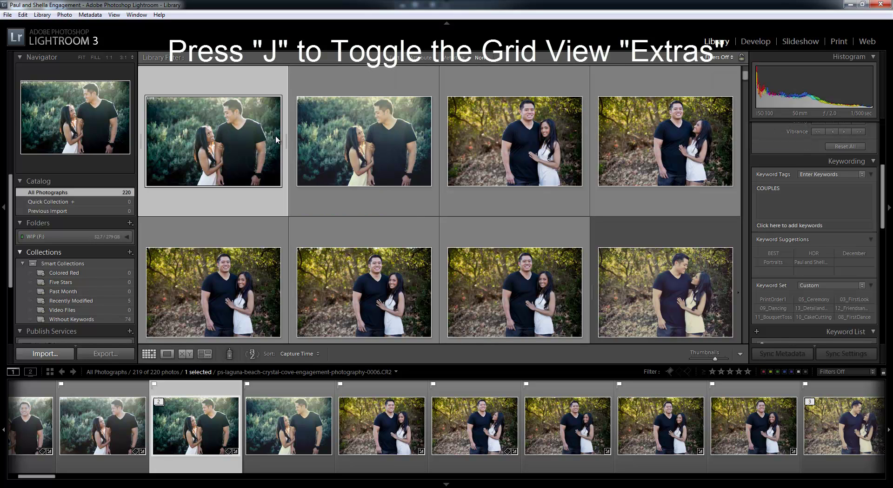
key(j)
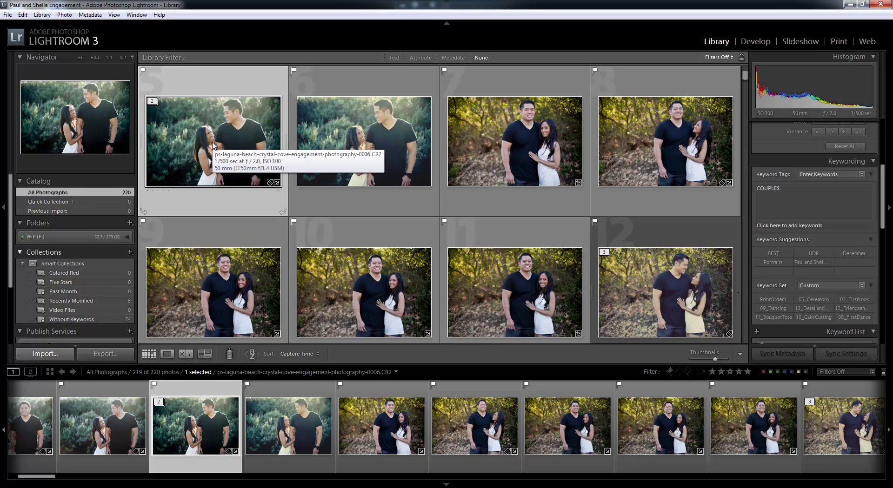
key(j)
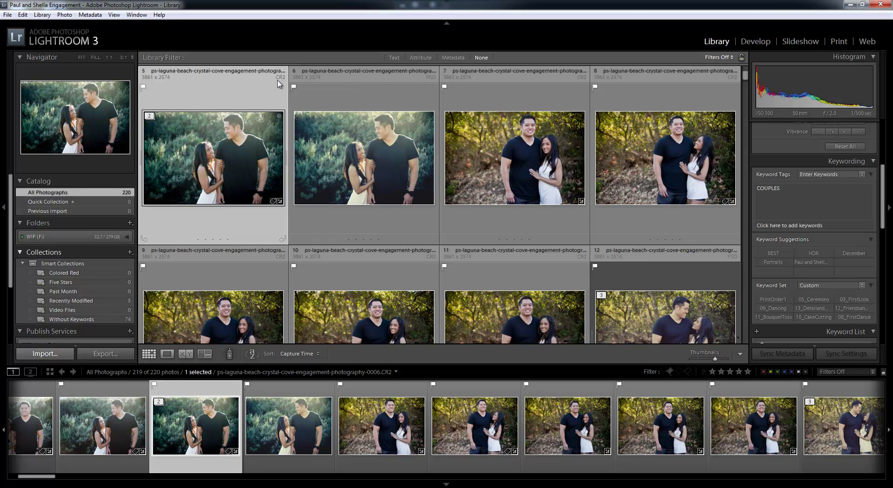
Step: Select photo 6 and toggle the expanded grid cell extras off and back on
click(378, 147)
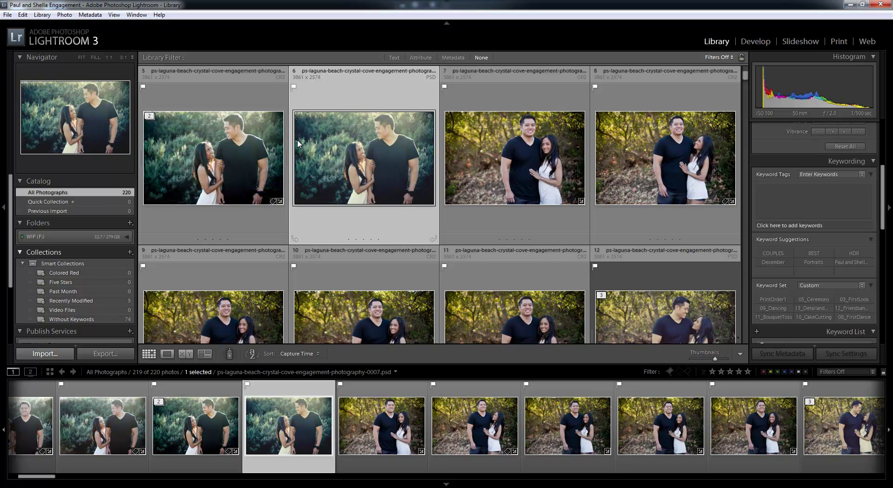
key(j)
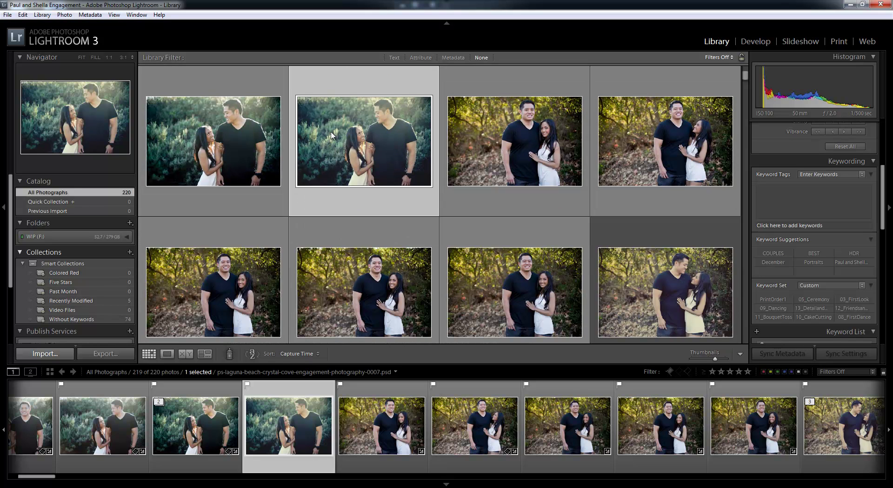
key(j)
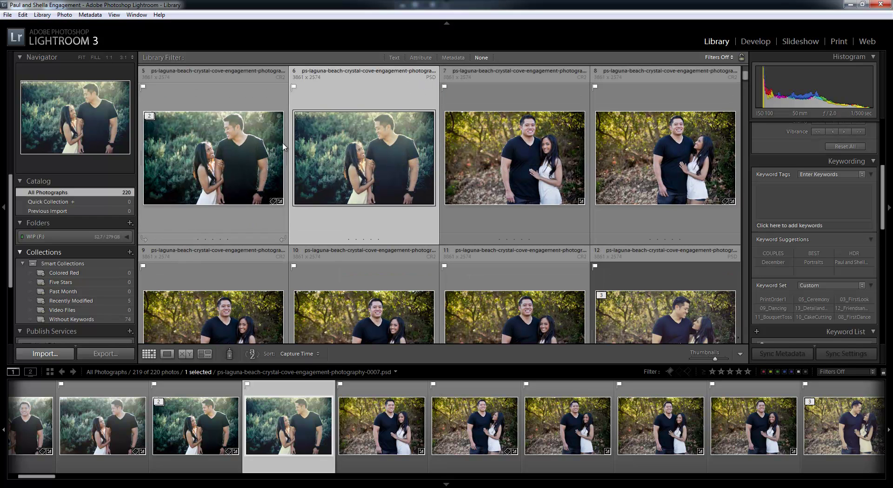
click(114, 15)
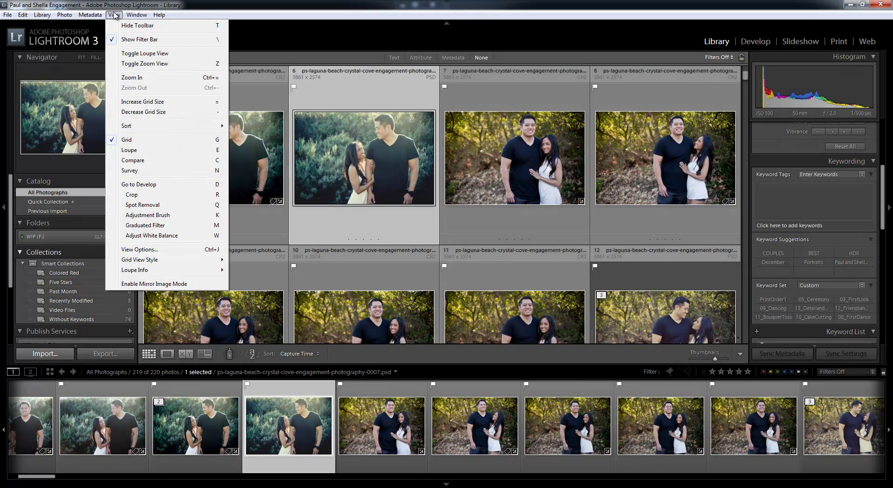
Step: Review the Grid View tab's Expanded Cell Extras in Library View Options, then close it
click(146, 250)
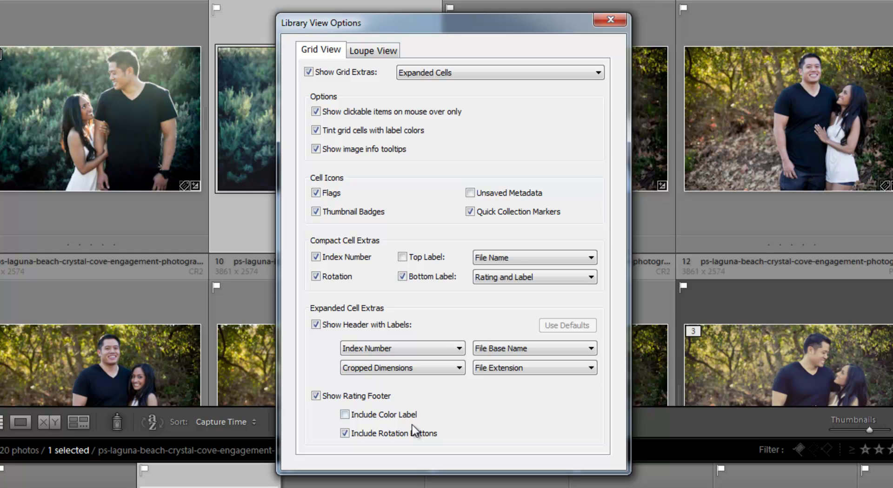
click(610, 20)
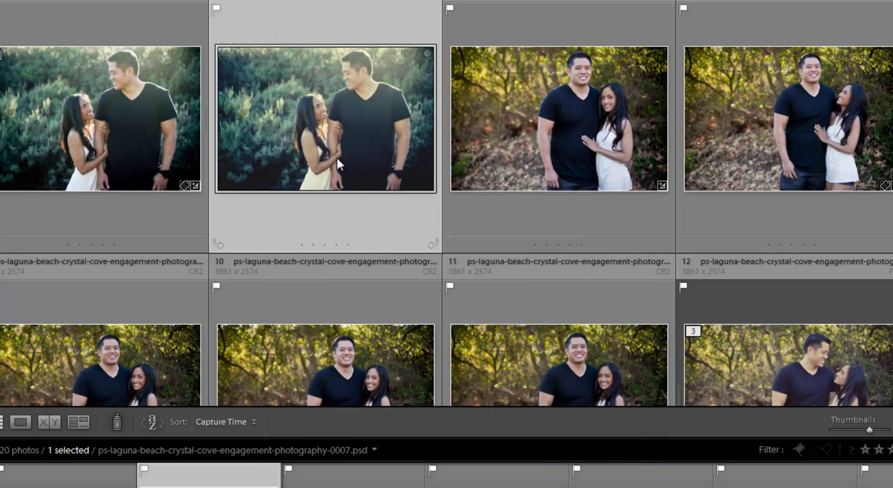